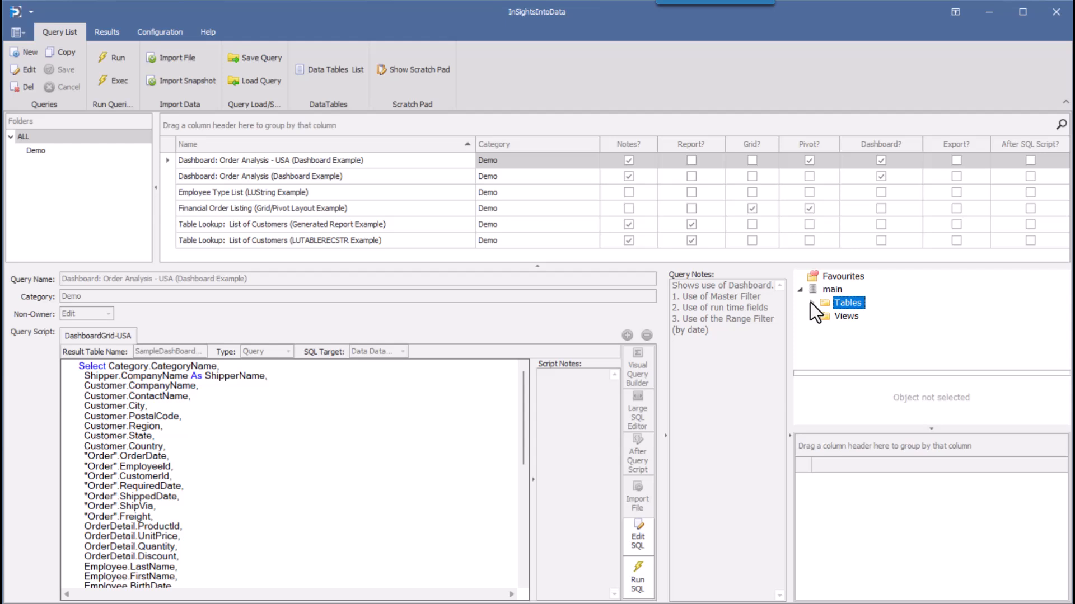
Expand the list of tables in the main database and run the query Dashboard: Order Analysis - USA (Dashboard Example)
{"action": "left_click", "coordinate": [811, 303]}
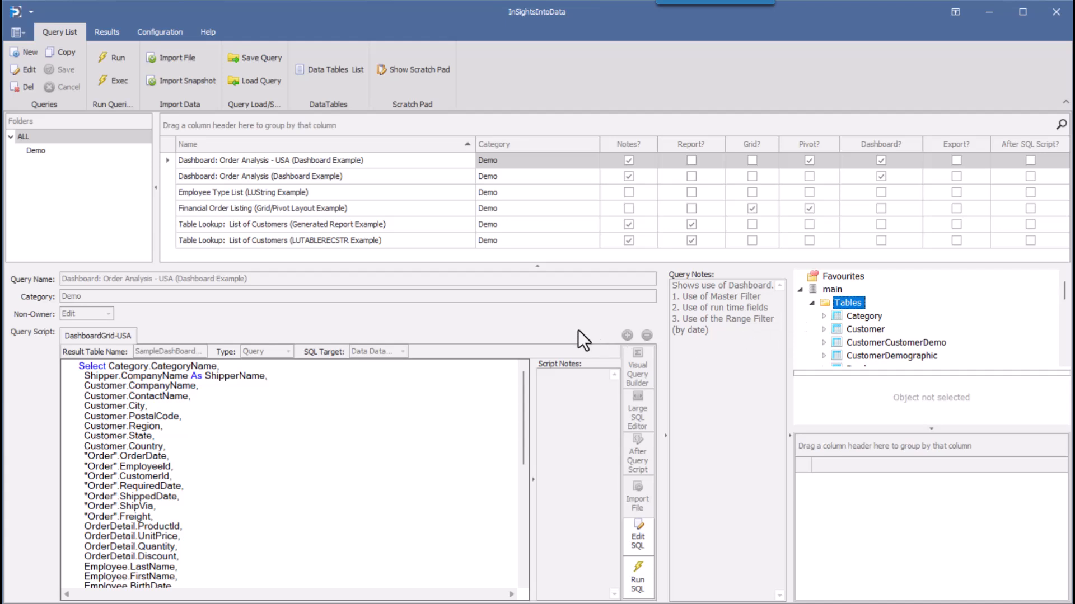
{"action": "left_click", "coordinate": [252, 162]}
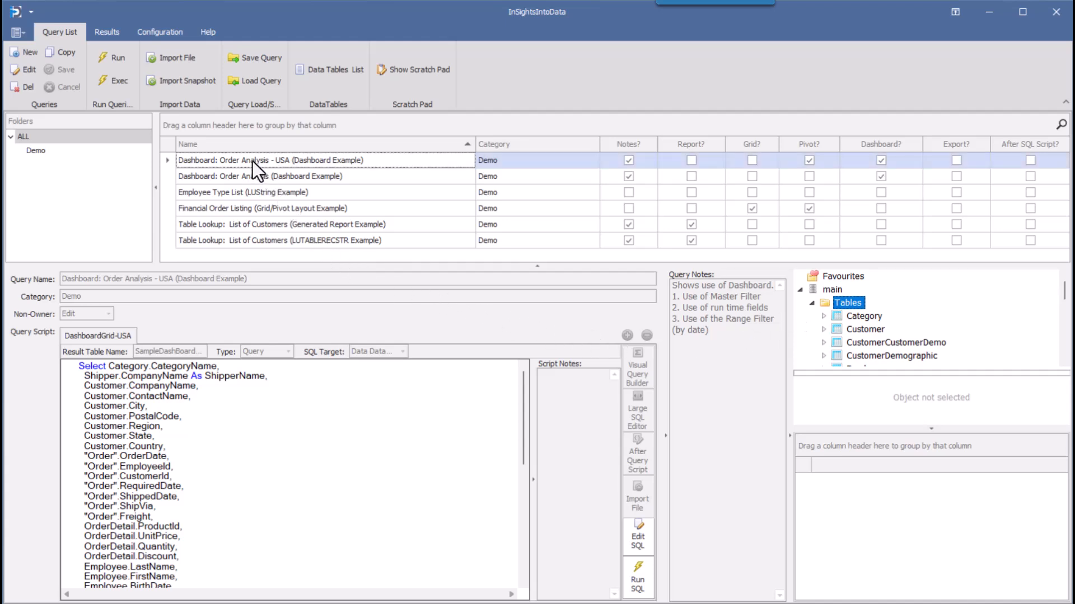
{"action": "left_click", "coordinate": [110, 57]}
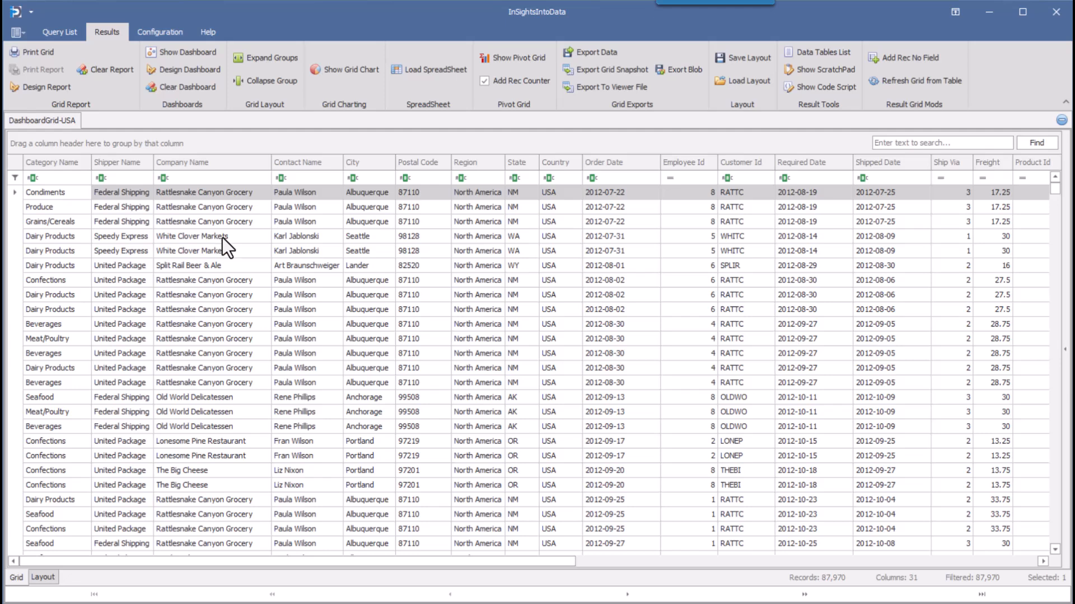
Sort the results grid by City in ascending order and place the State column directly after City
{"action": "left_click", "coordinate": [374, 179]}
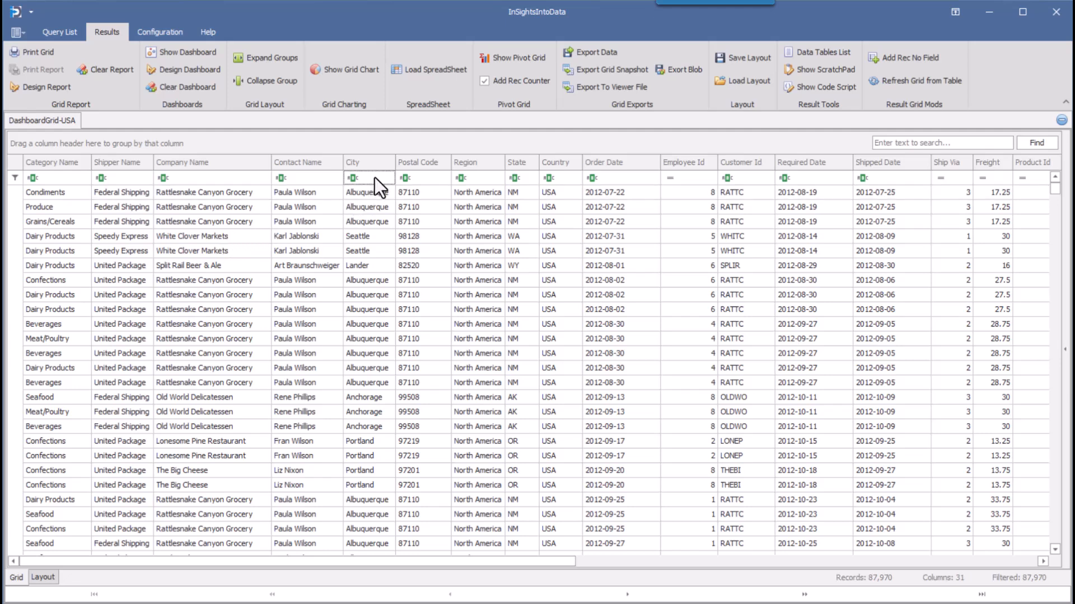
{"action": "type", "text": "Portland"}
{"action": "left_click", "coordinate": [357, 162]}
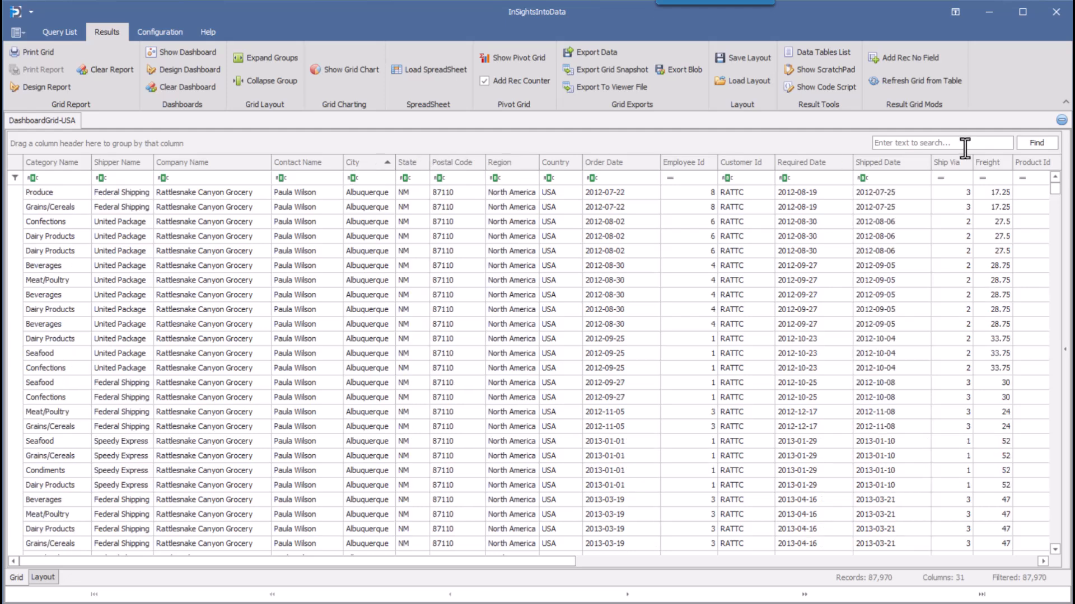
Search the whole results grid for "Port" and clear the search text
{"action": "left_click", "coordinate": [962, 142]}
{"action": "type", "text": "Port"}
{"action": "key", "text": "Return"}
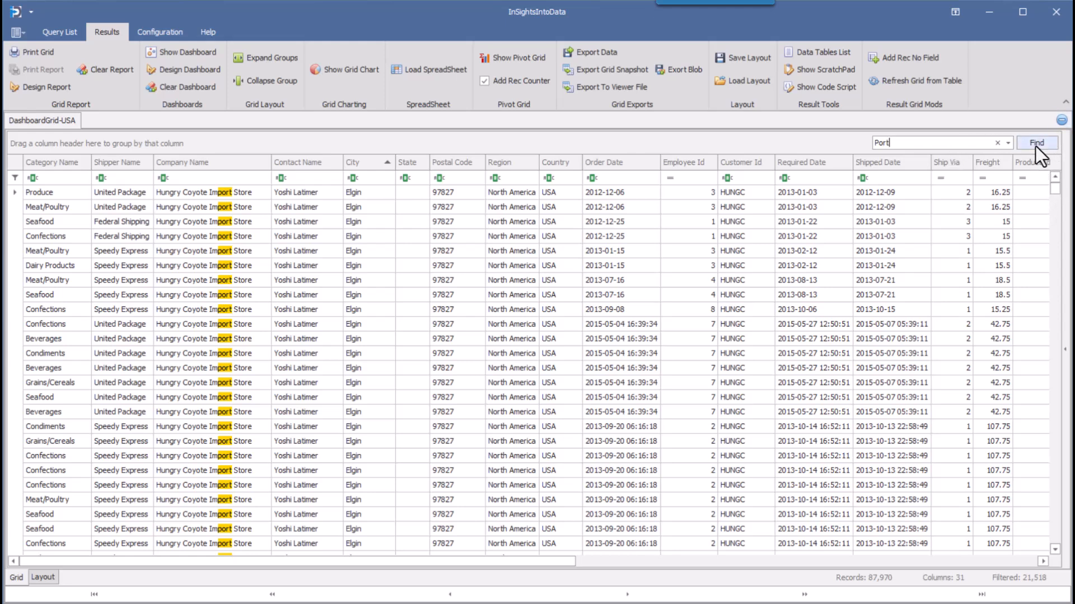
{"action": "left_click", "coordinate": [997, 143]}
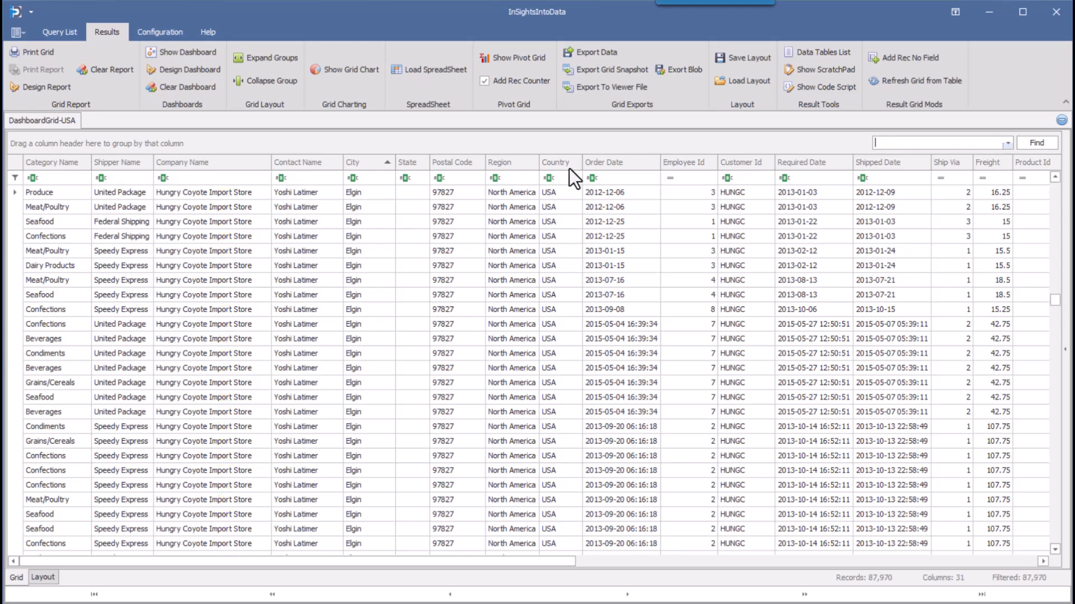
Open a pivot grid of the results with ZZ Rec No as the data item and State as the row field
{"action": "left_click", "coordinate": [531, 61]}
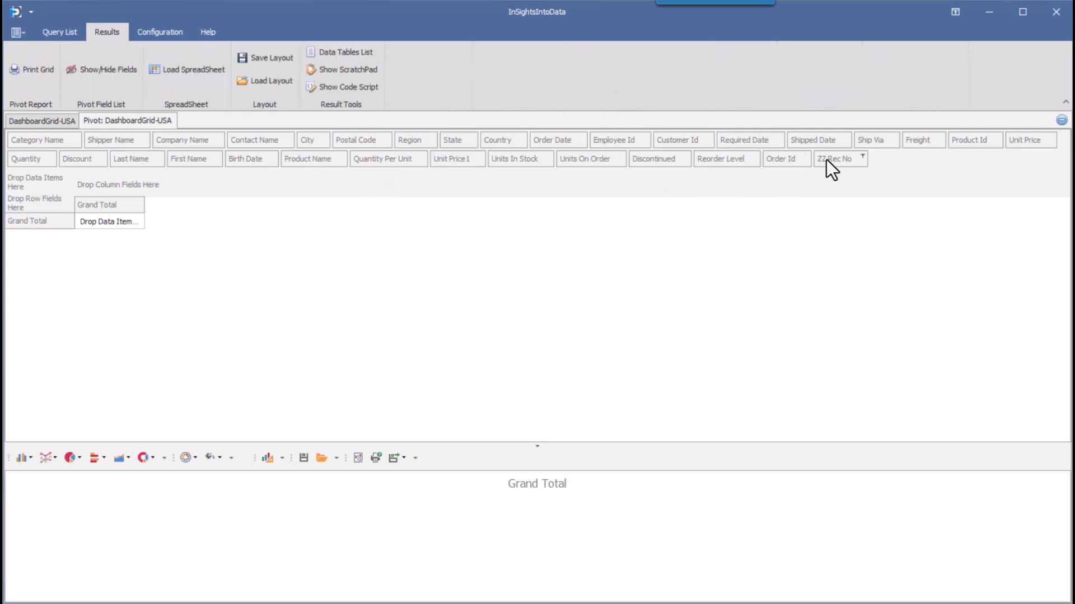
{"action": "left_click_drag", "start_coordinate": [827, 159], "coordinate": [42, 184]}
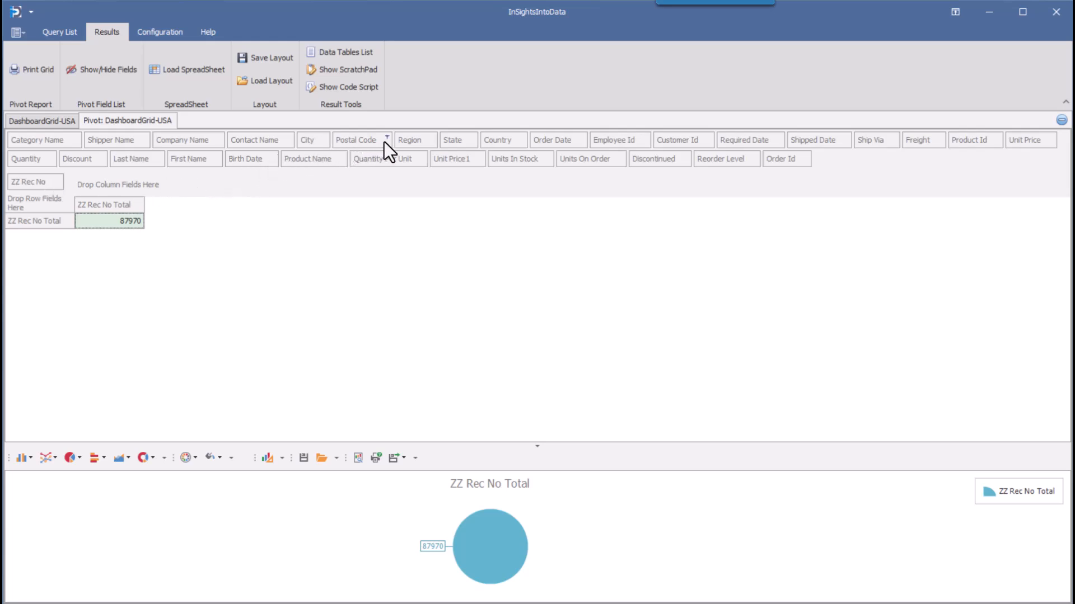
{"action": "left_click_drag", "start_coordinate": [457, 143], "coordinate": [50, 202]}
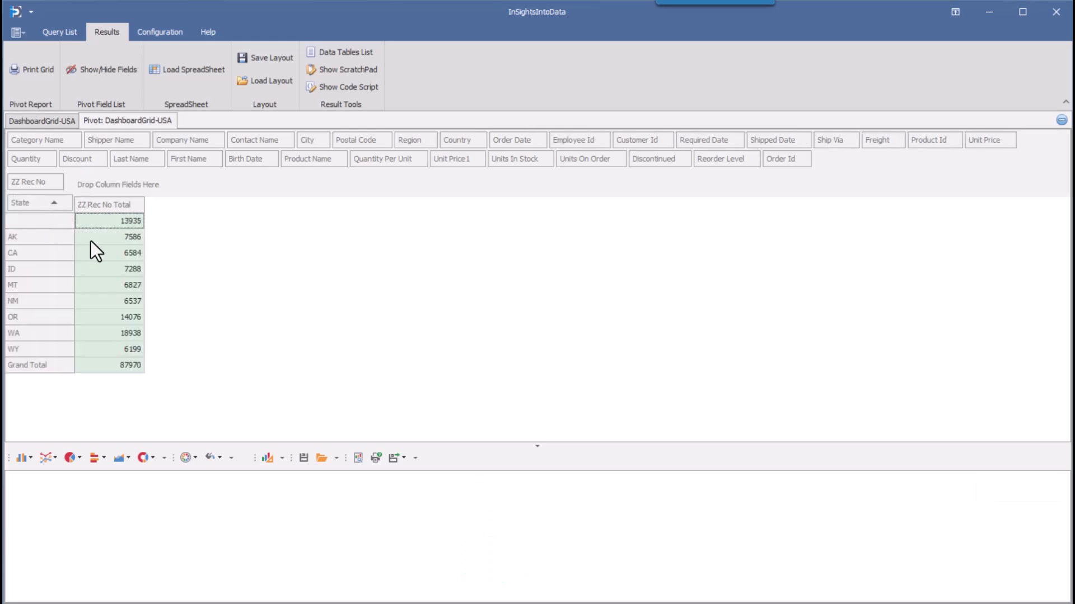
Chart all the state totals, enlarge the chart area, and limit the chart to AK, CA and ID
{"action": "left_click", "coordinate": [114, 211]}
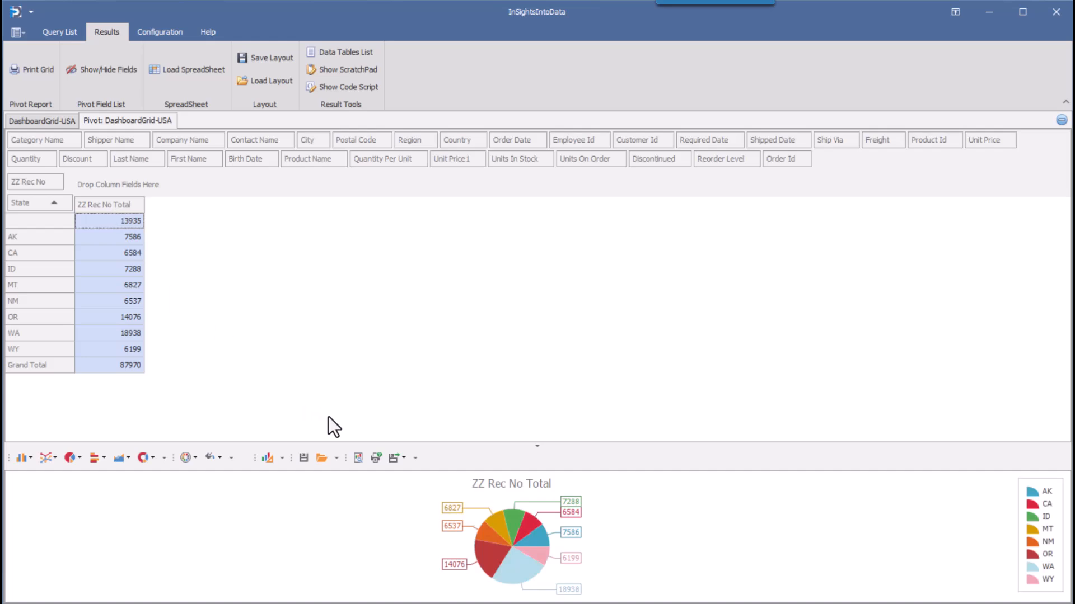
{"action": "left_click_drag", "start_coordinate": [348, 444], "coordinate": [342, 396]}
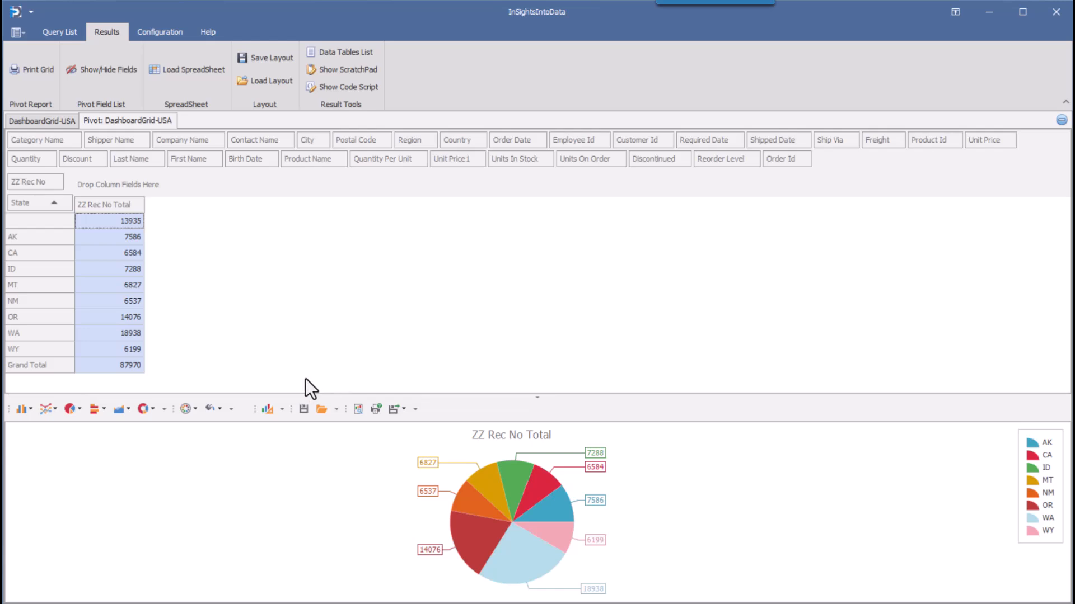
{"action": "left_click", "coordinate": [115, 238]}
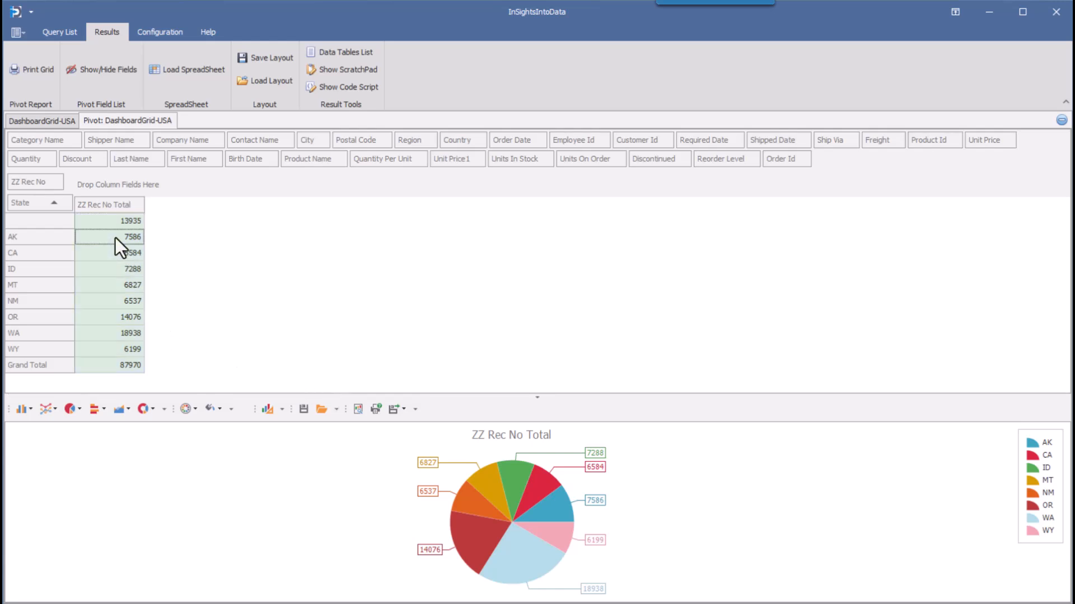
{"action": "left_click", "coordinate": [116, 275], "text": "shift"}
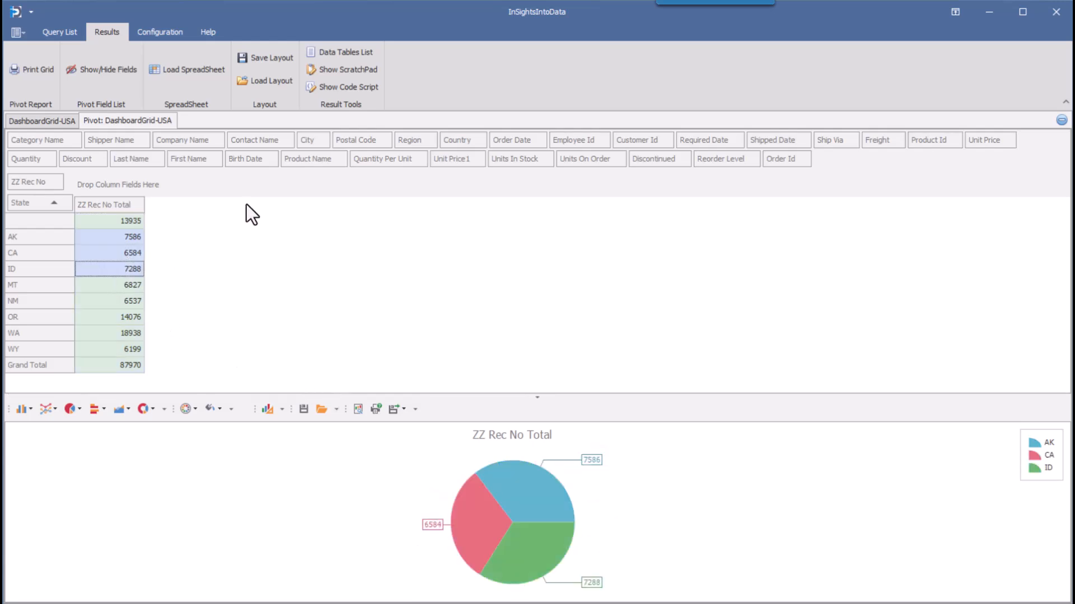
Add City as a second row field and Shipper Name as the column field, and select the cells from Elgin to Portland for all three shippers
{"action": "left_click_drag", "start_coordinate": [305, 142], "coordinate": [72, 205]}
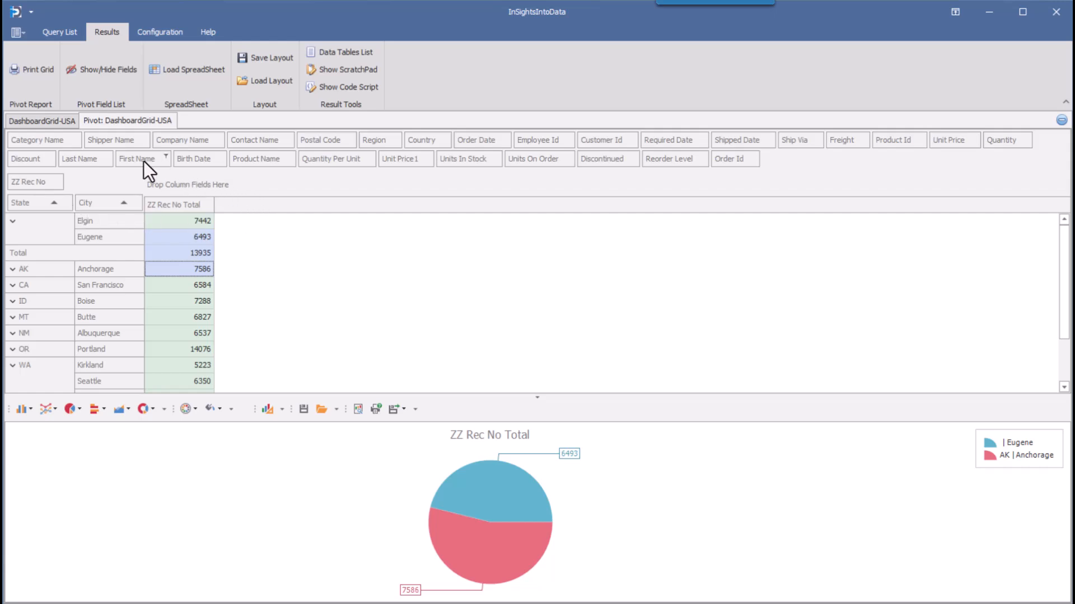
{"action": "left_click_drag", "start_coordinate": [107, 136], "coordinate": [170, 183]}
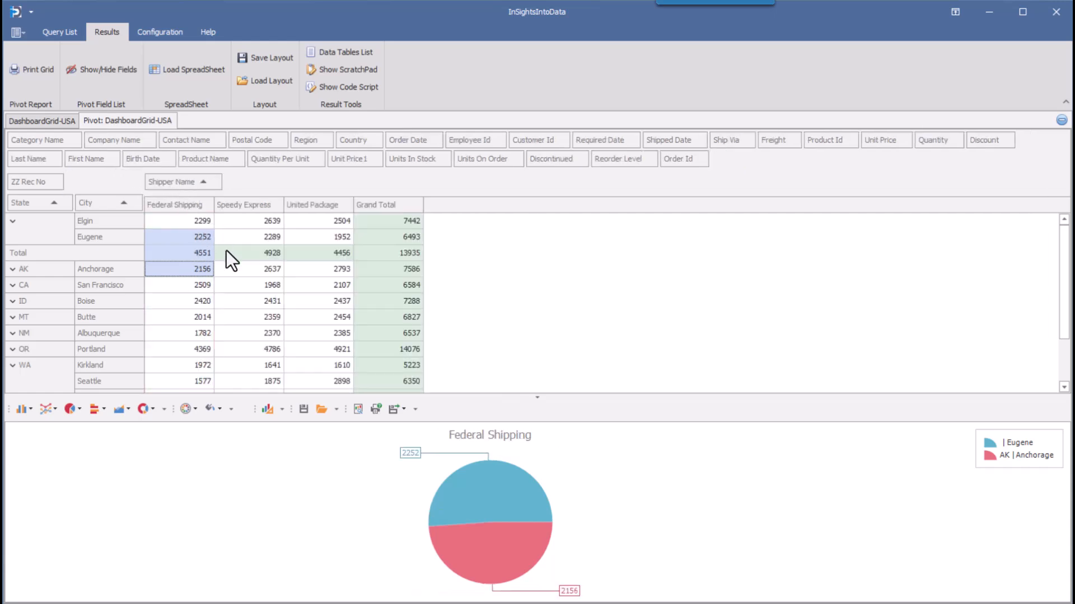
{"action": "left_click_drag", "start_coordinate": [191, 221], "coordinate": [314, 346]}
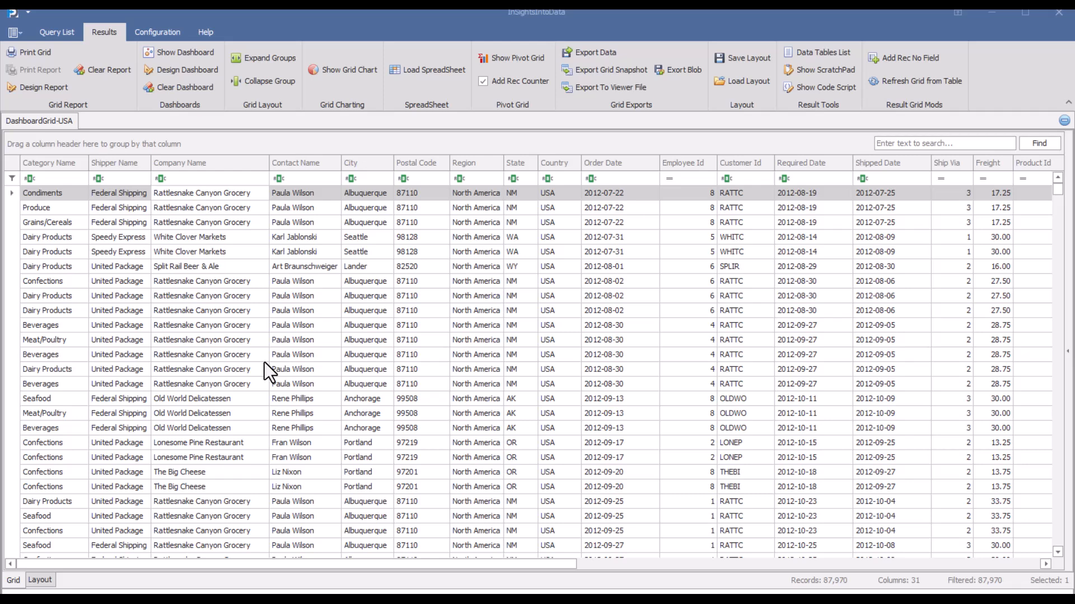
Show the Sales in the USA dashboard and look through its front page map, treemap and state price cards
{"action": "left_click", "coordinate": [188, 53]}
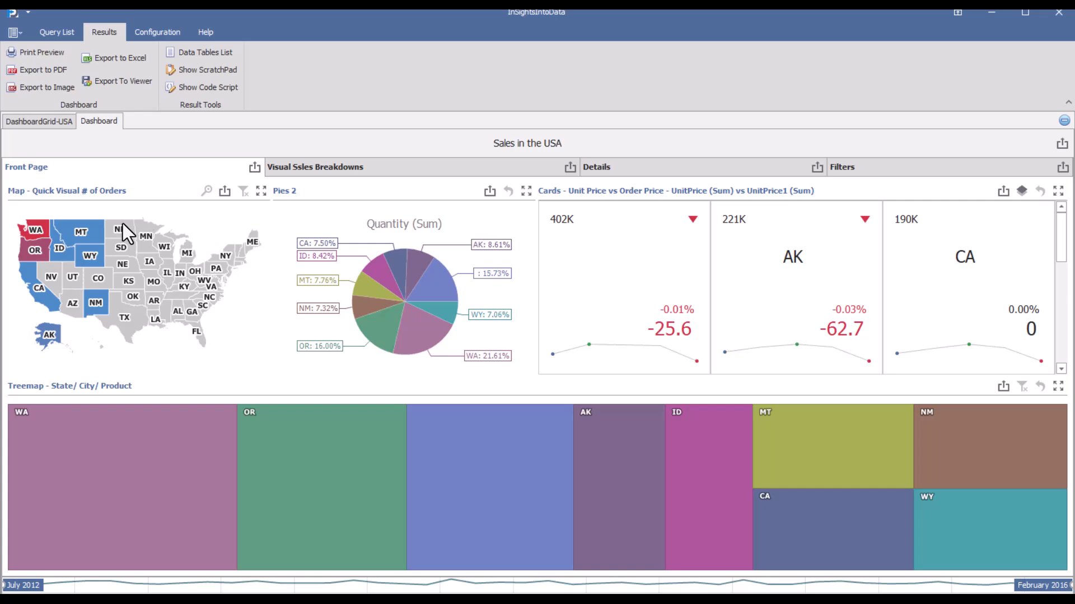
{"action": "mouse_move", "coordinate": [45, 233]}
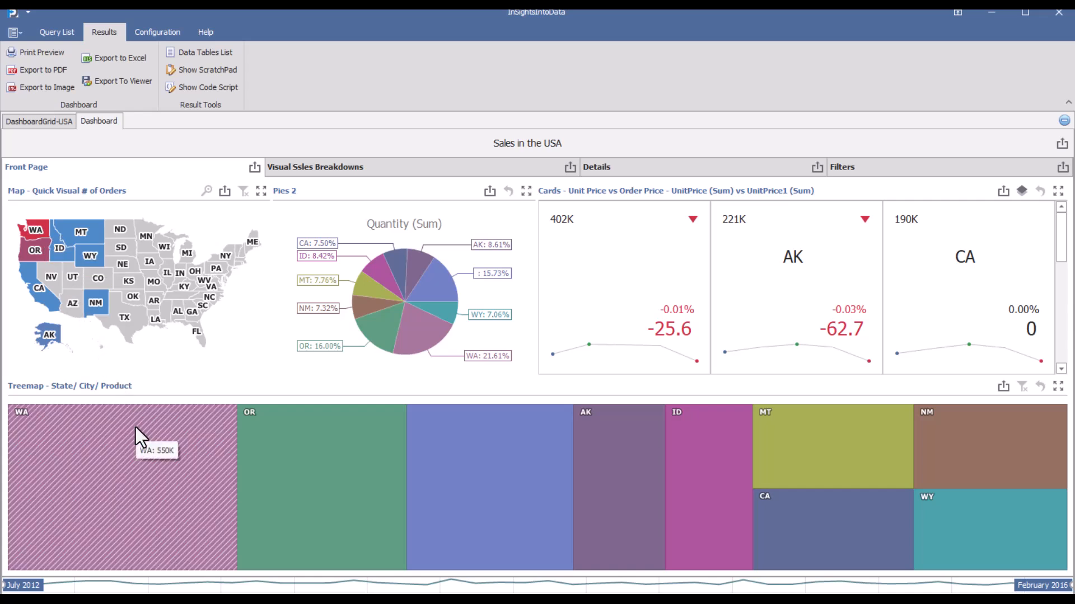
{"action": "scroll", "coordinate": [741, 311], "scroll_direction": "down", "scroll_amount": 1}
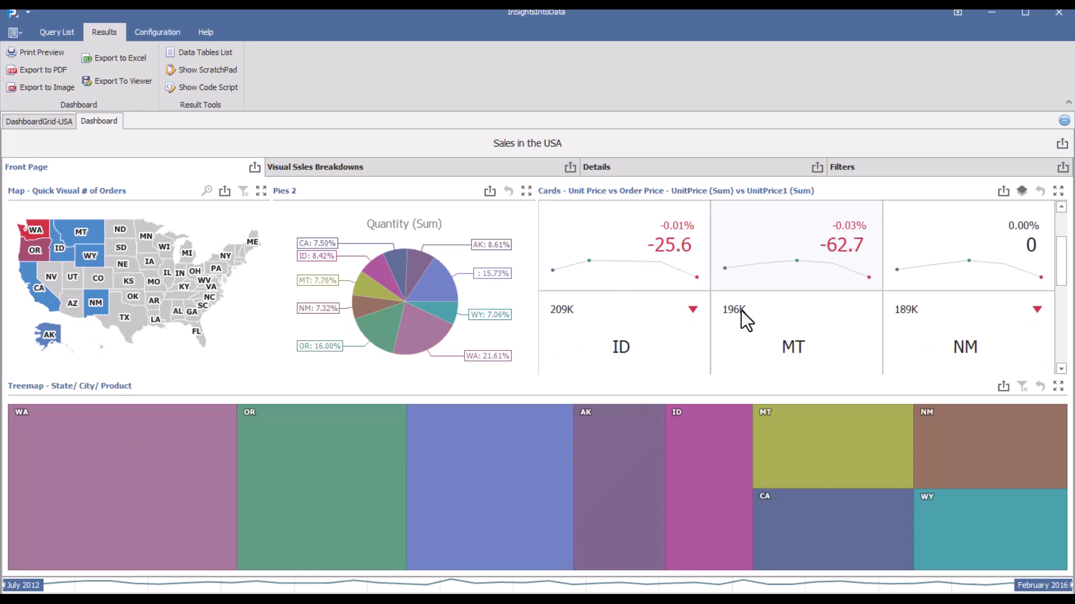
{"action": "scroll", "coordinate": [742, 312], "scroll_direction": "down", "scroll_amount": 1}
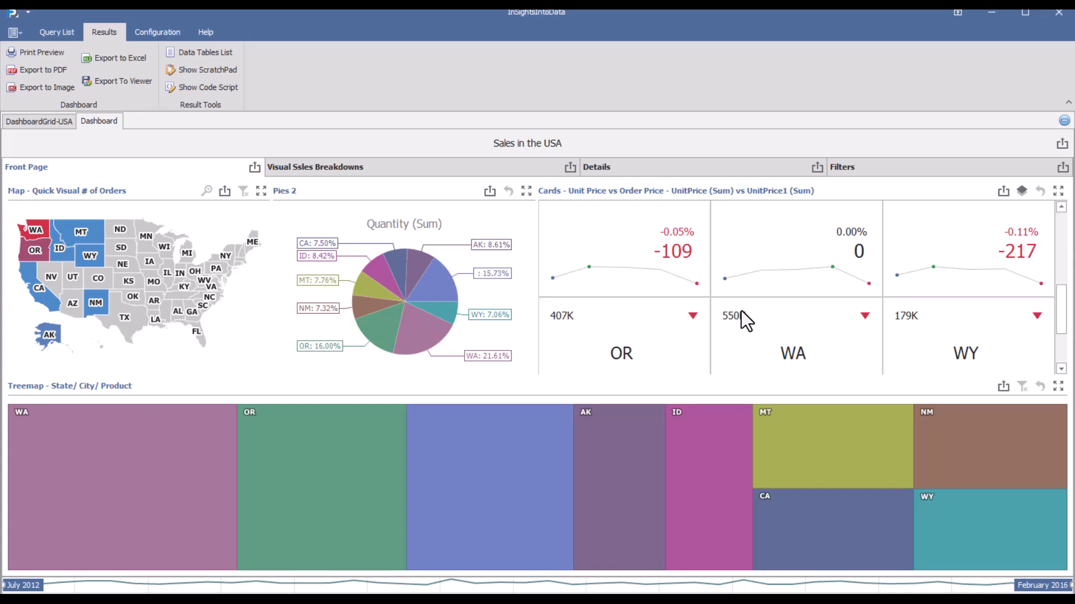
On the dashboard's sales breakdowns page, drill the sales bar chart down through WA, Walla Walla and Condiments, and return to the state level
{"action": "left_click", "coordinate": [419, 171]}
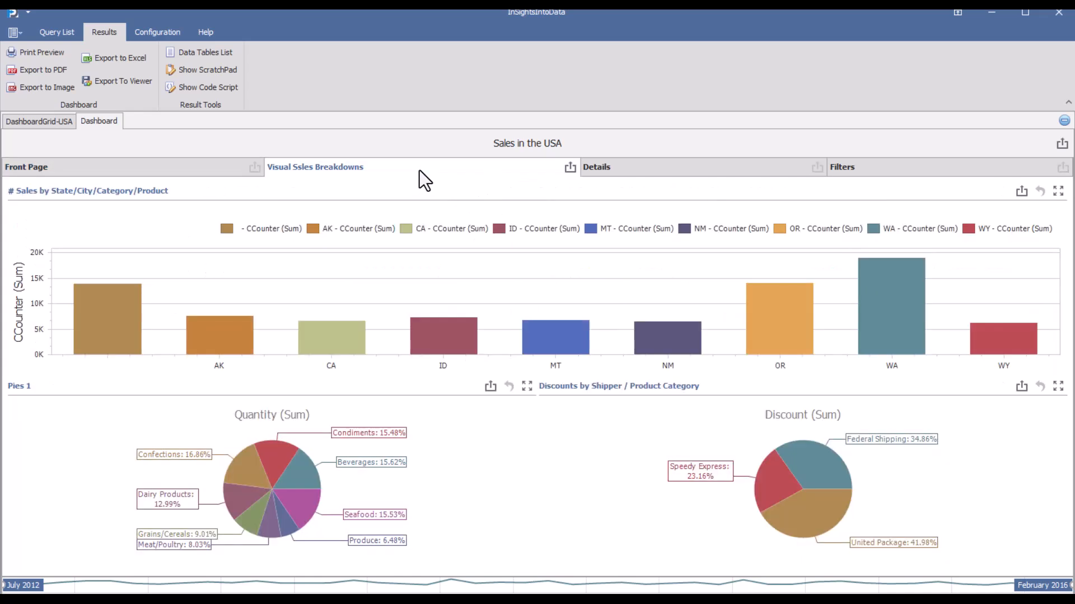
{"action": "left_click", "coordinate": [895, 323]}
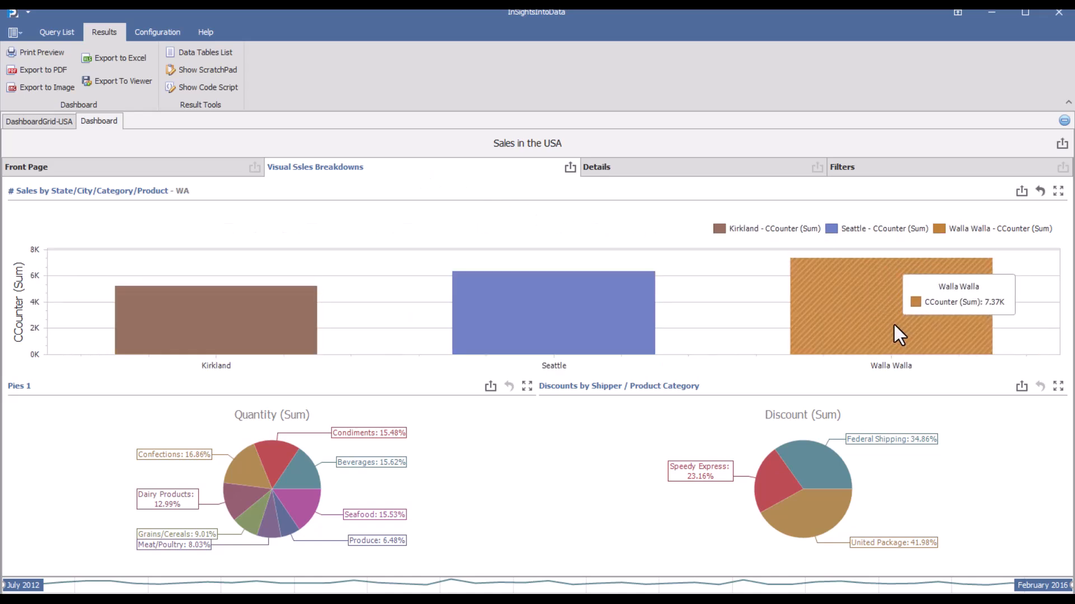
{"action": "left_click", "coordinate": [887, 322]}
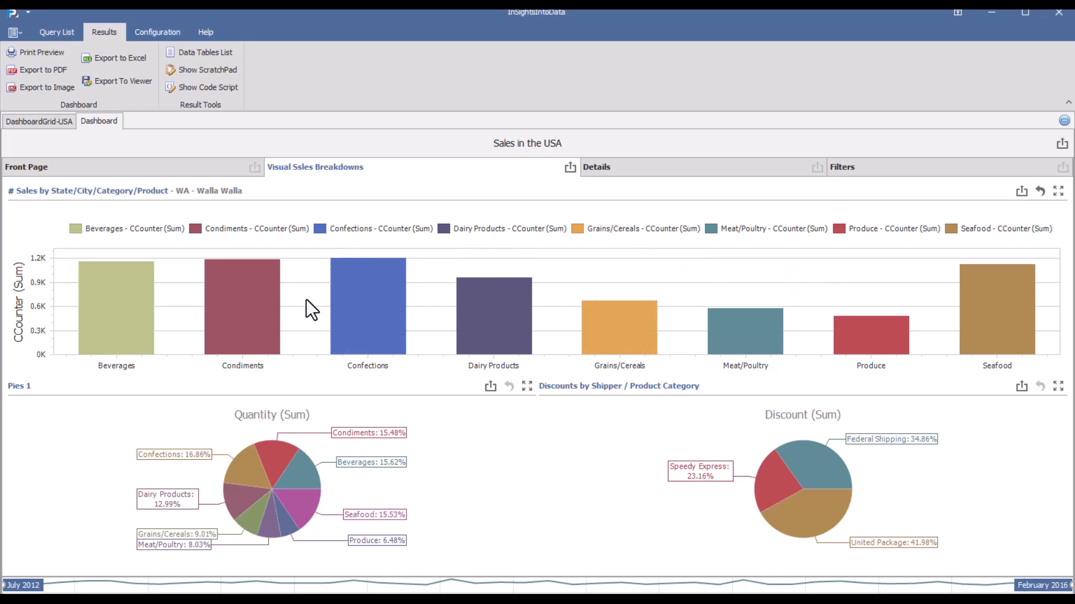
{"action": "left_click", "coordinate": [235, 327]}
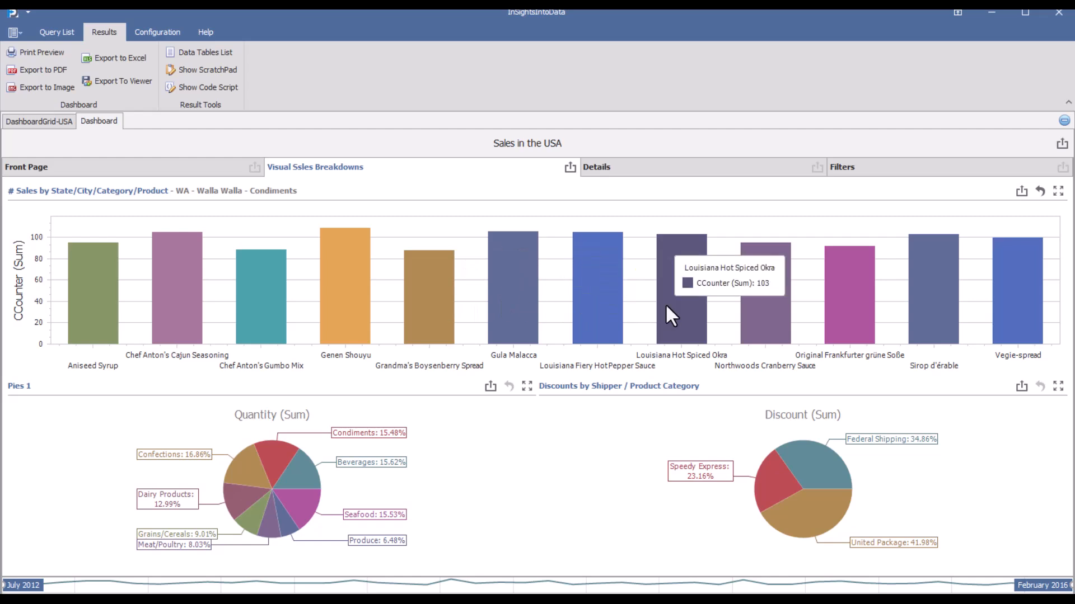
{"action": "left_click", "coordinate": [1040, 191]}
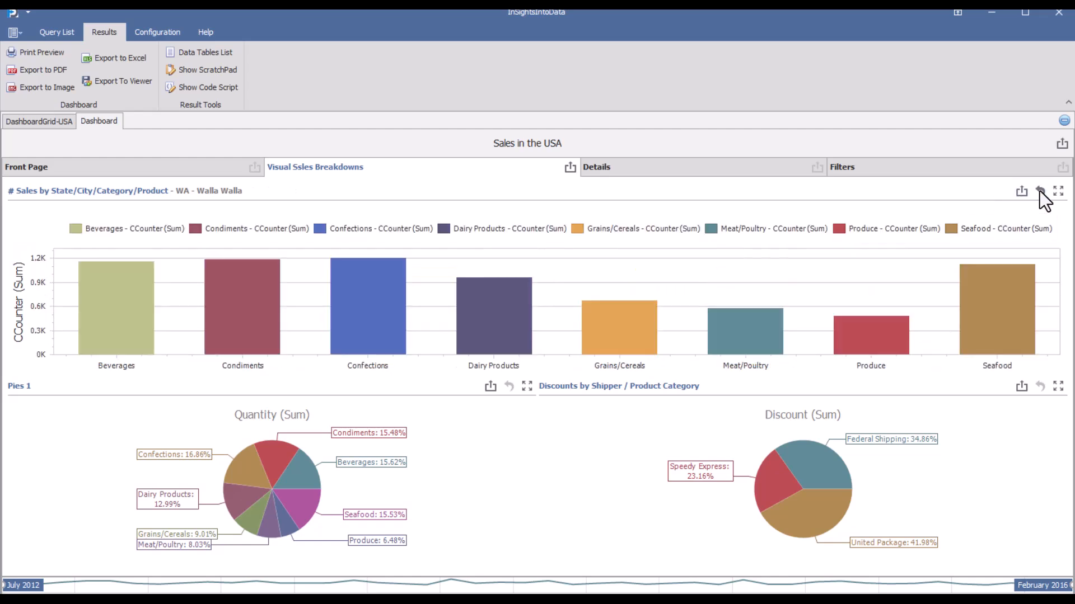
{"action": "left_click", "coordinate": [1041, 192]}
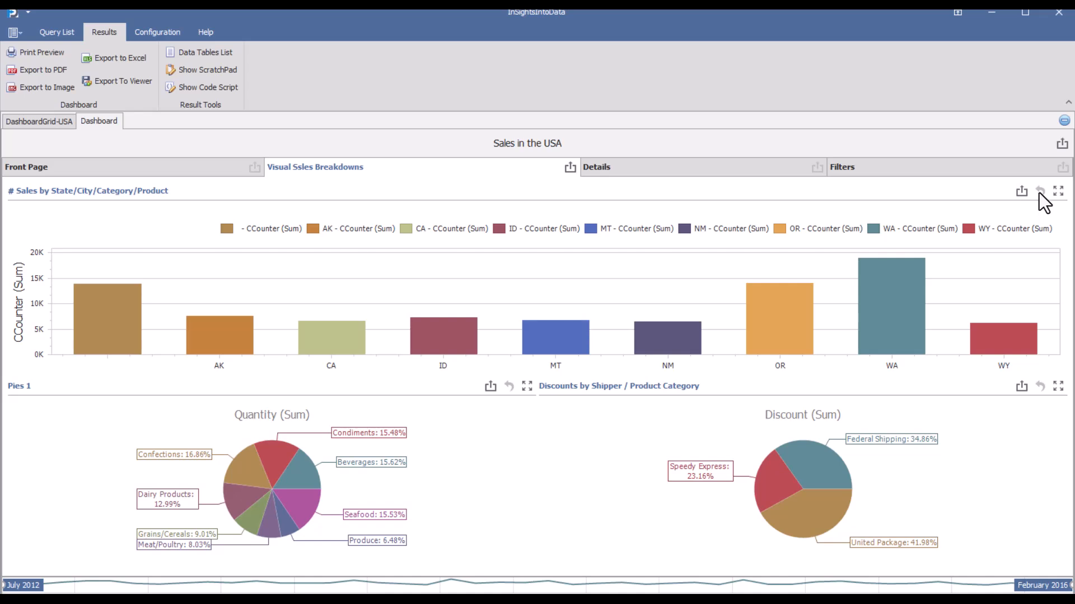
View the dashboard's Details and Filters pages, return to the sales breakdowns page, and close the dashboard
{"action": "left_click", "coordinate": [739, 171]}
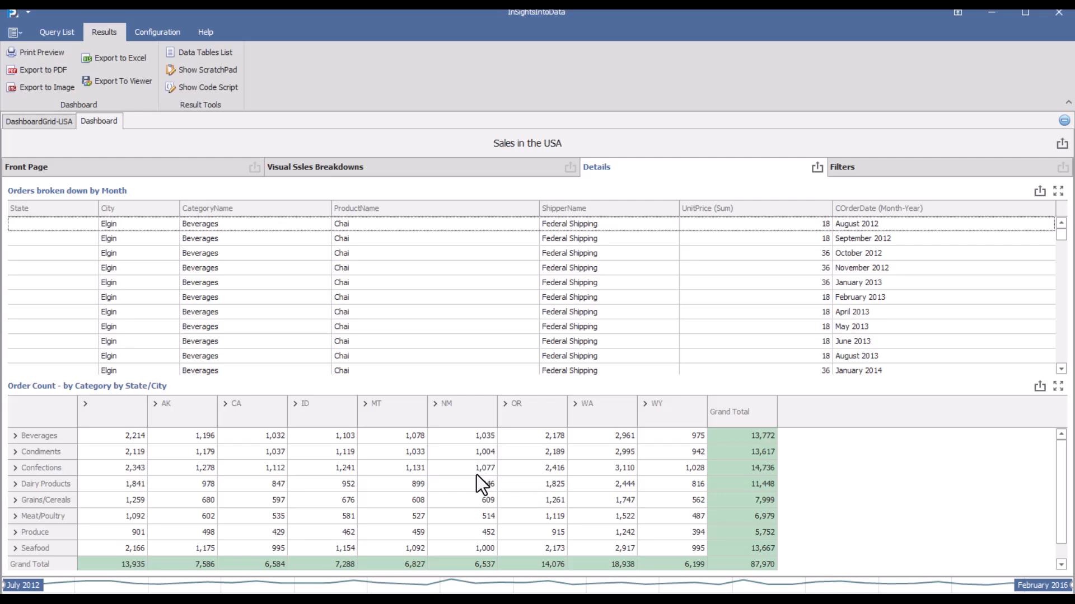
{"action": "left_click", "coordinate": [945, 165]}
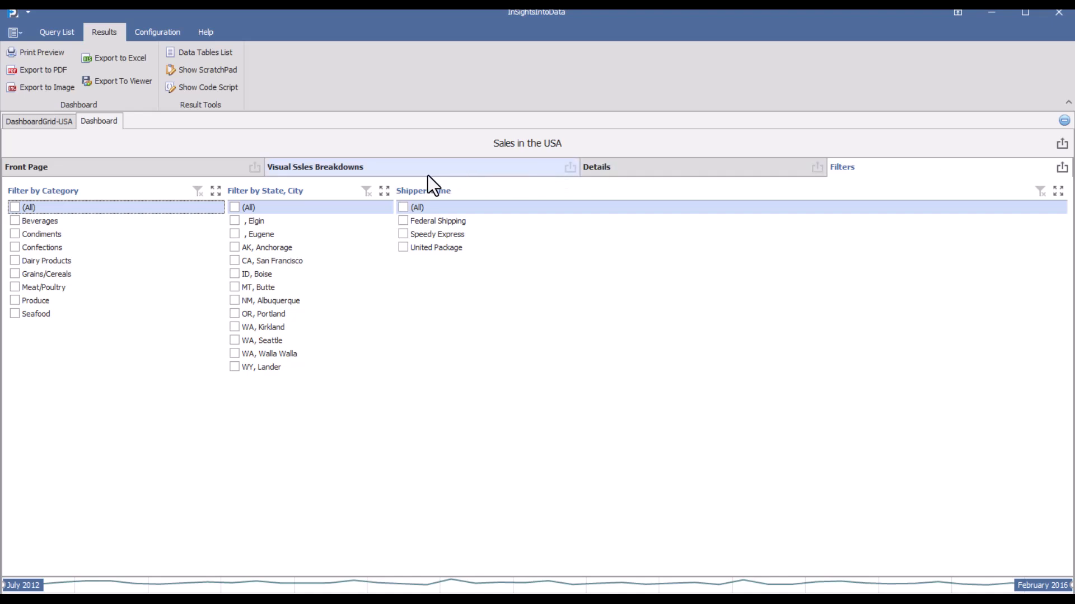
{"action": "left_click", "coordinate": [411, 170]}
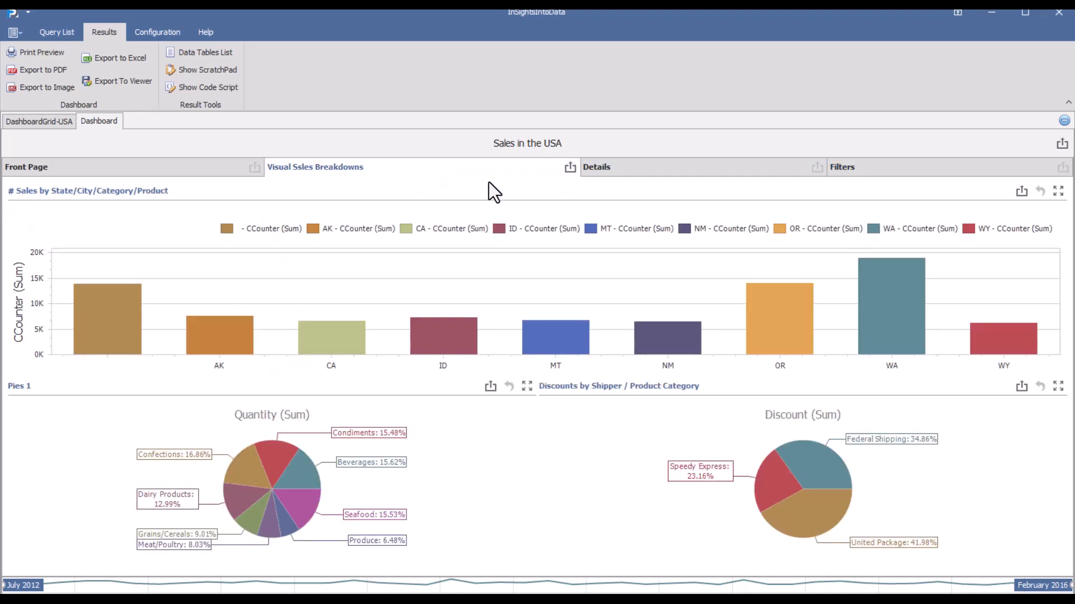
{"action": "left_click", "coordinate": [1064, 120]}
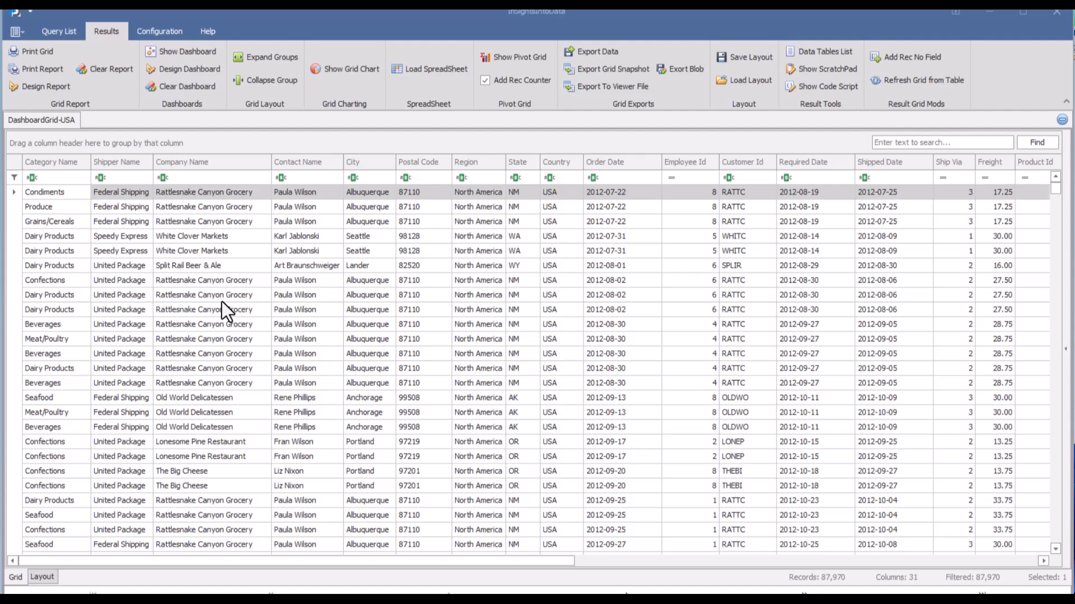
Open the print preview of the Orders by Category/Product report and examine its first page at a slightly larger zoom
{"action": "left_click", "coordinate": [34, 52]}
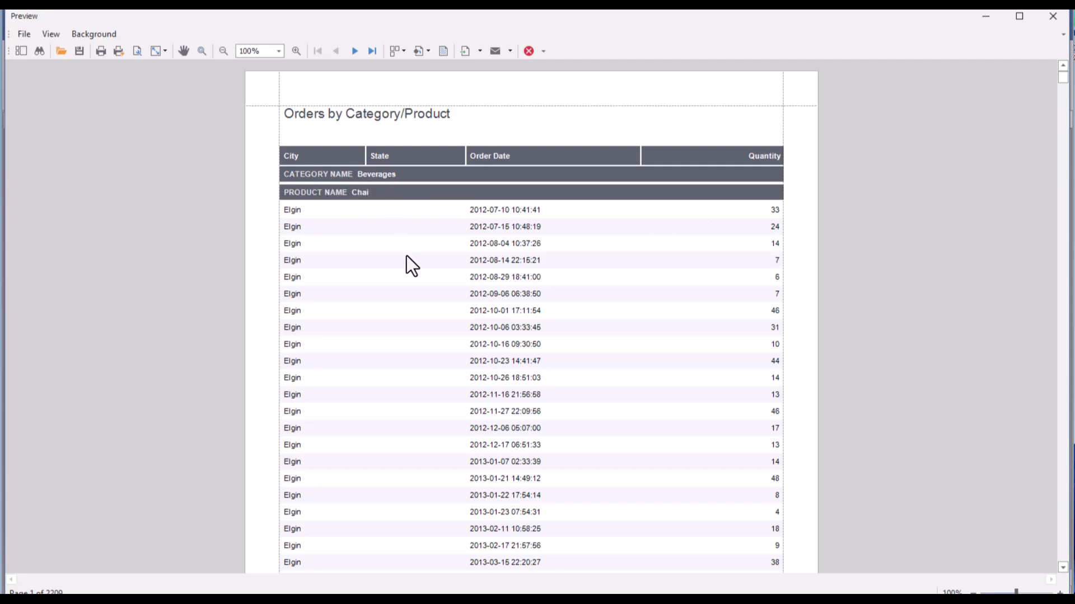
{"action": "scroll", "coordinate": [407, 256], "scroll_direction": "down", "scroll_amount": 5}
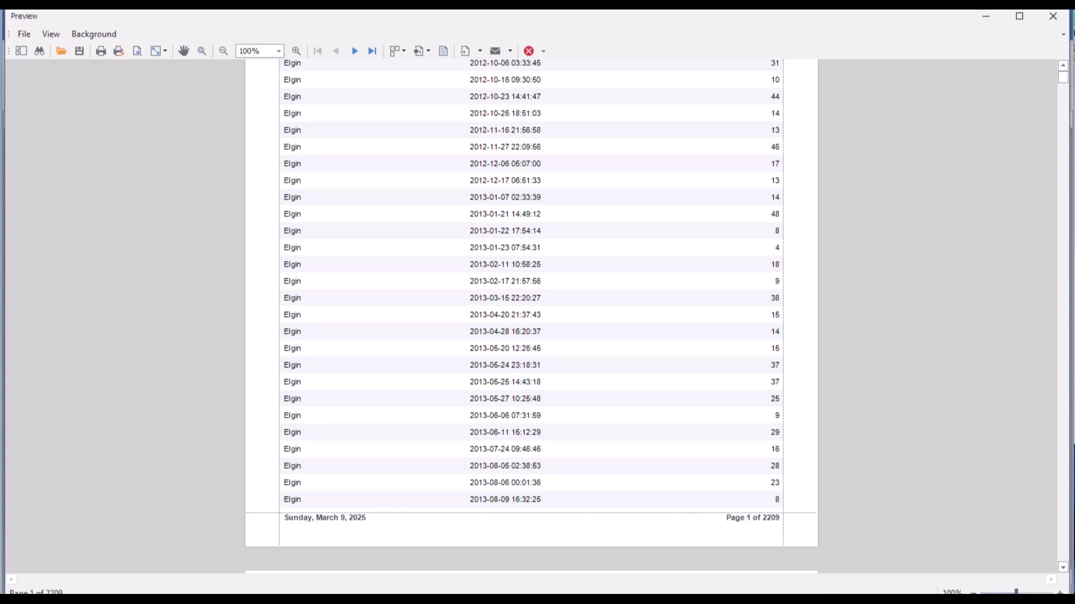
{"action": "left_click", "coordinate": [1060, 593]}
{"action": "left_click", "coordinate": [1060, 592]}
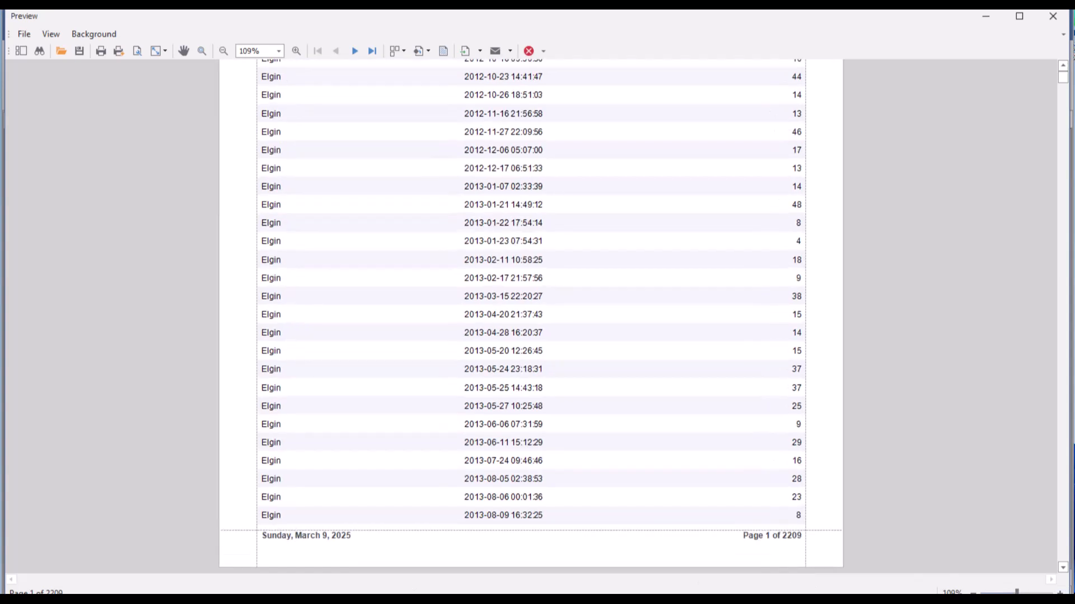
Examine the export file formats offered in the report preview at 100% zoom, and close the preview
{"action": "left_click", "coordinate": [1060, 592]}
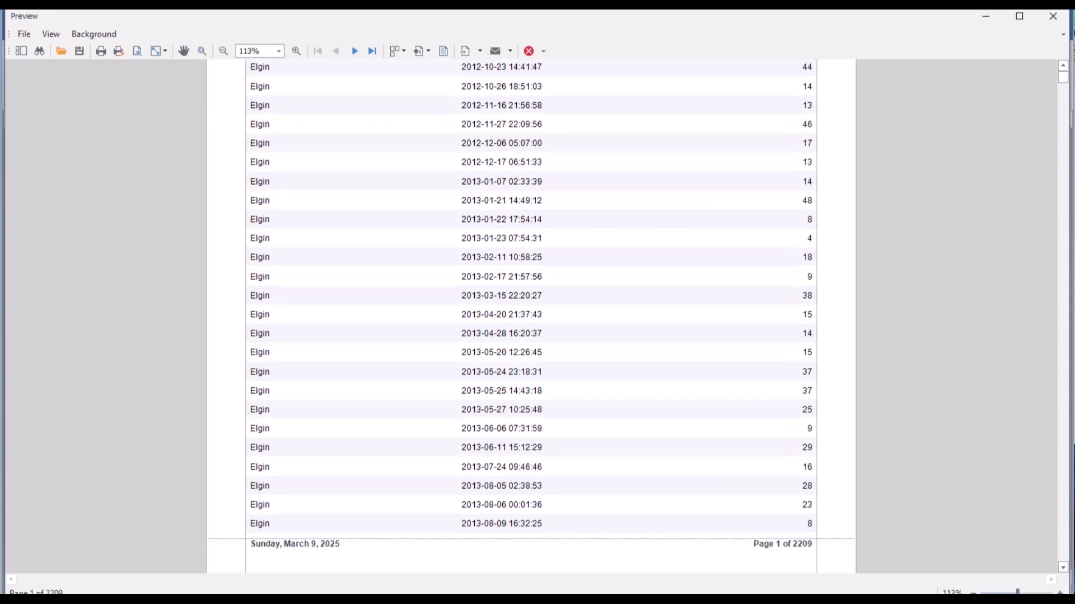
{"action": "left_click", "coordinate": [973, 593]}
{"action": "left_click", "coordinate": [973, 593]}
{"action": "left_click", "coordinate": [973, 593]}
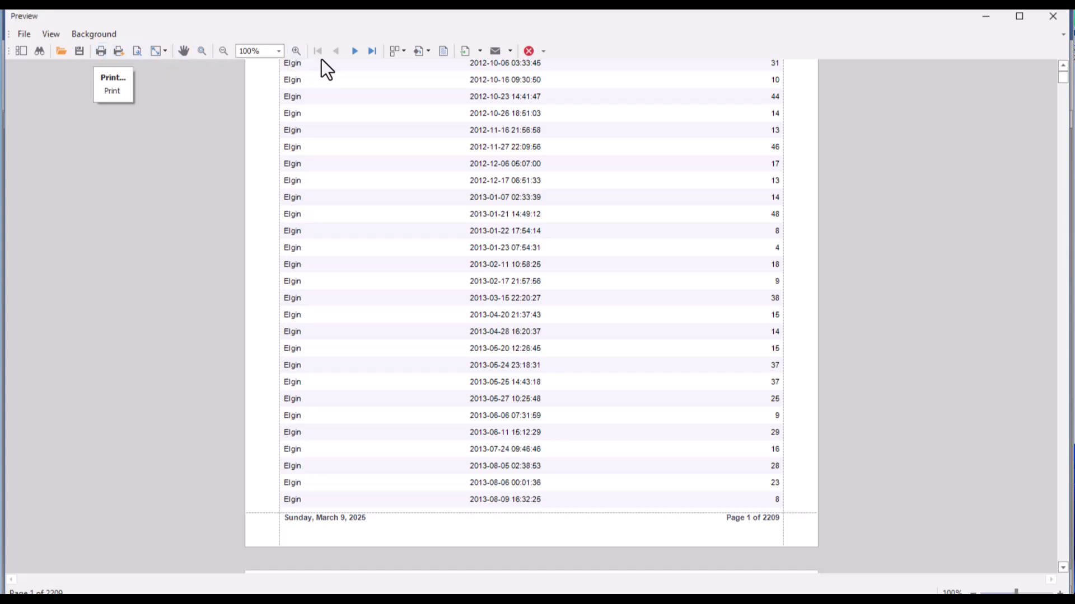
{"action": "left_click", "coordinate": [481, 51]}
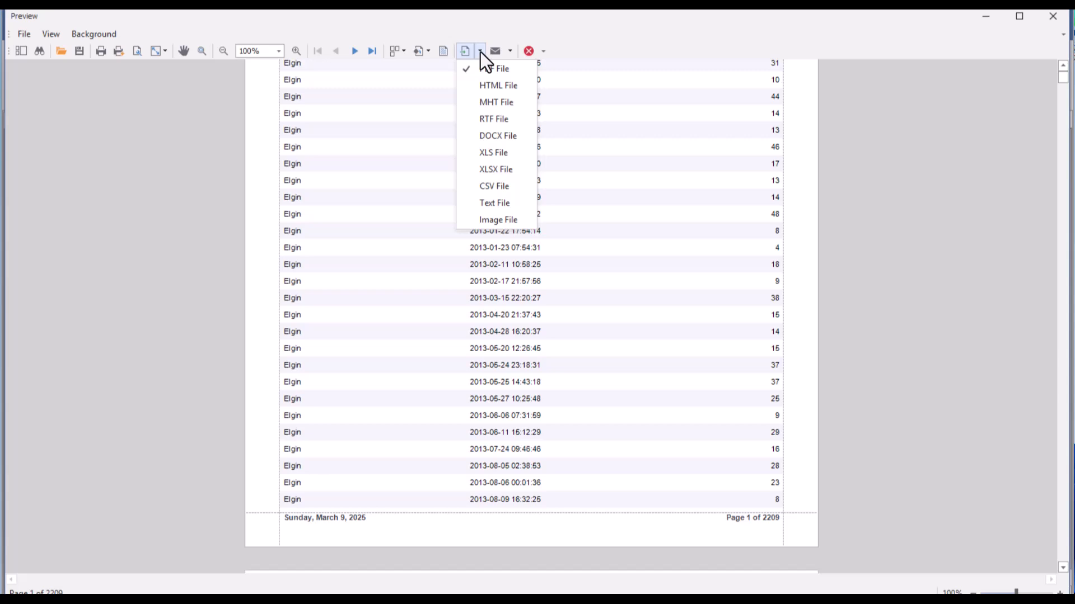
{"action": "left_click", "coordinate": [627, 162]}
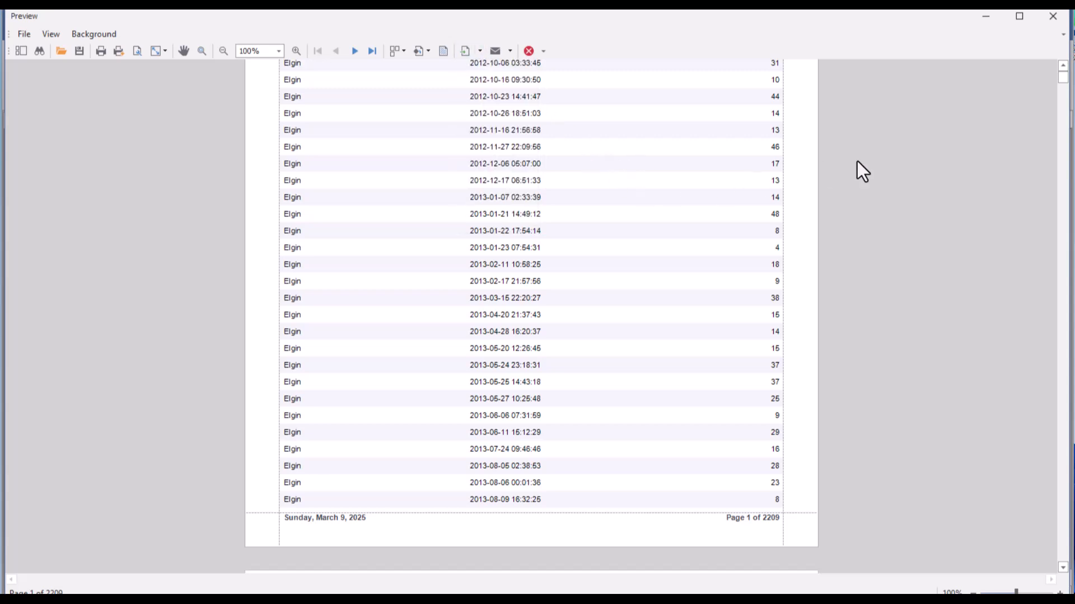
{"action": "left_click", "coordinate": [1050, 18]}
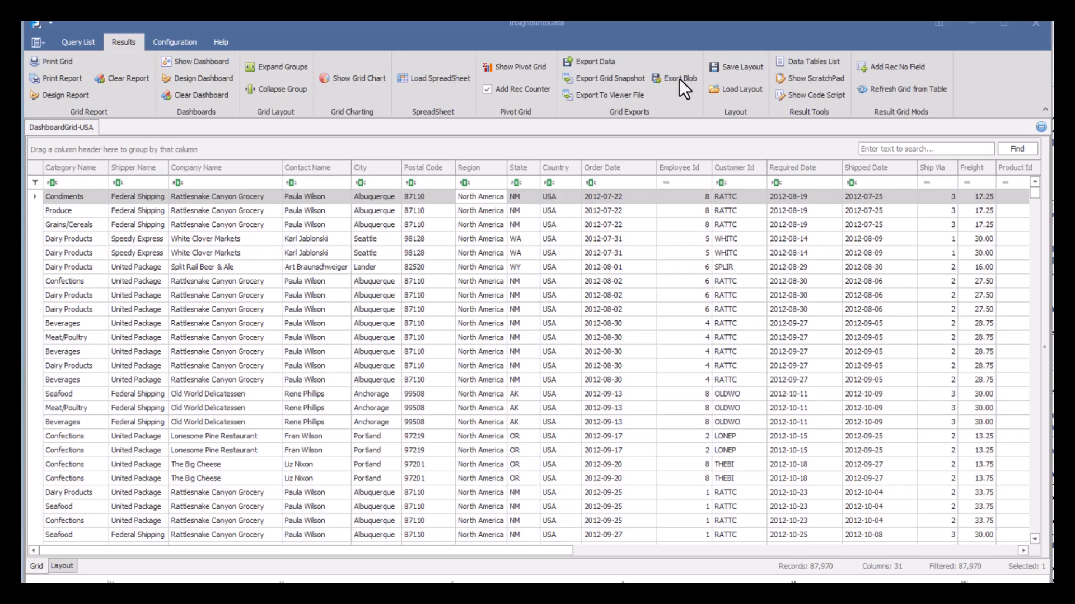
Set up a CSV data export of the SampleDashBoardUSA table with the ContactName, City and PostalCode columns selected
{"action": "left_click", "coordinate": [589, 63]}
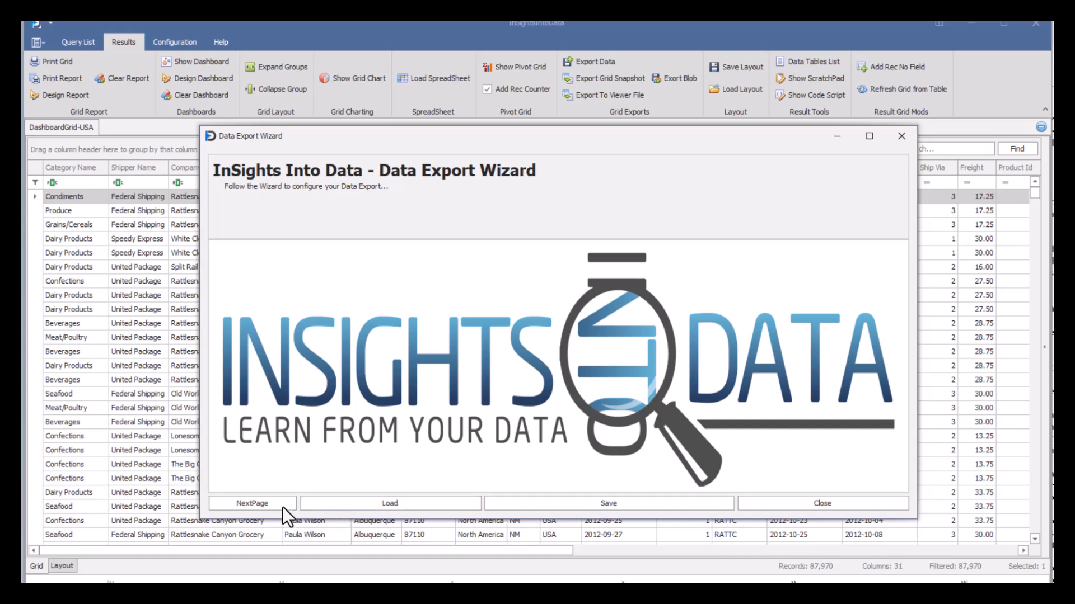
{"action": "left_click", "coordinate": [259, 506]}
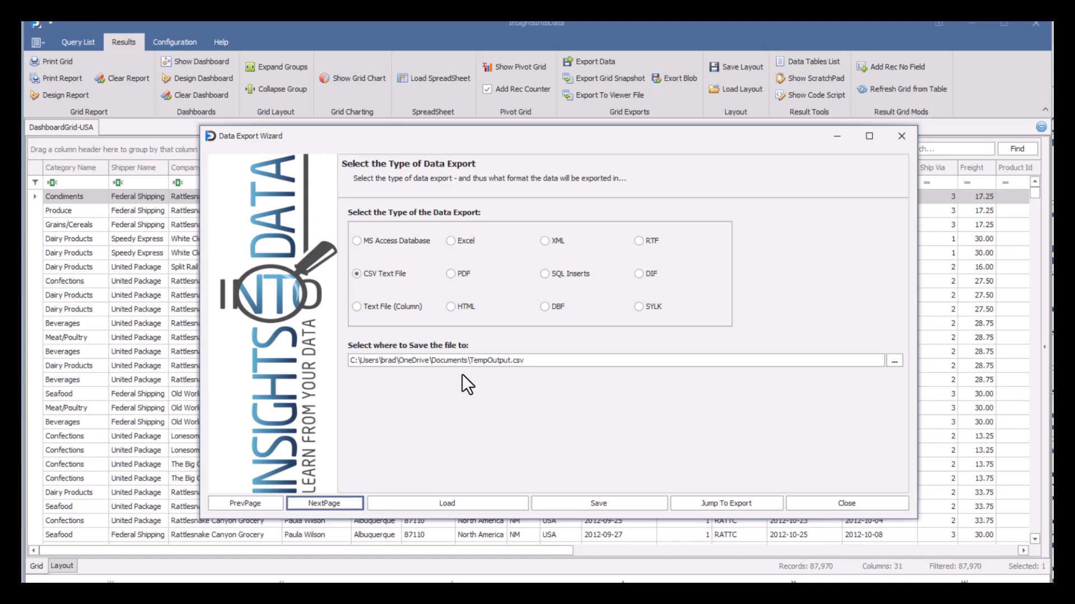
{"action": "left_click", "coordinate": [316, 503]}
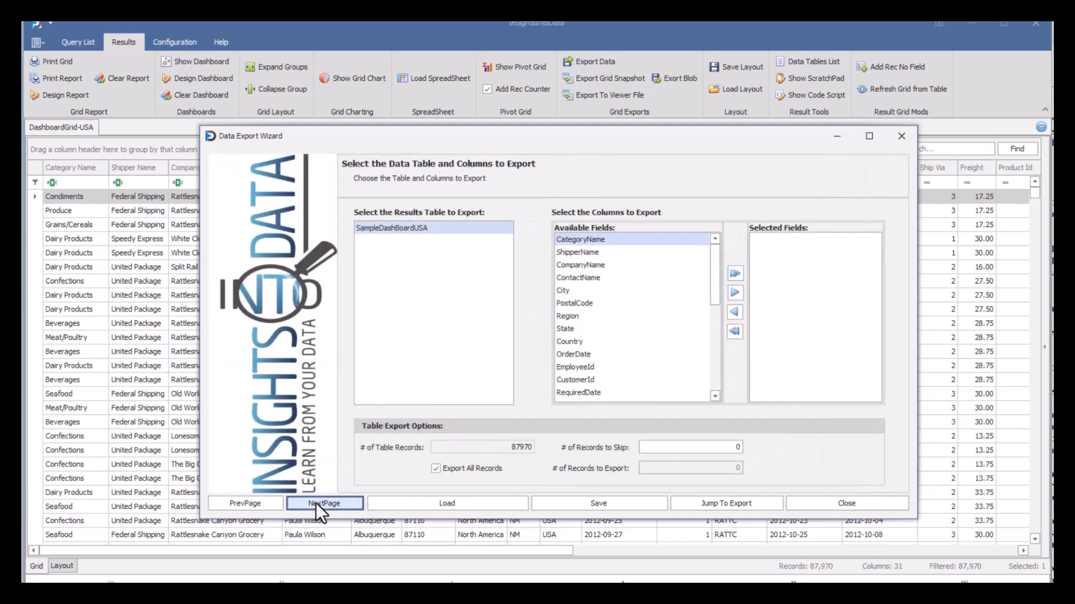
{"action": "left_click", "coordinate": [642, 278]}
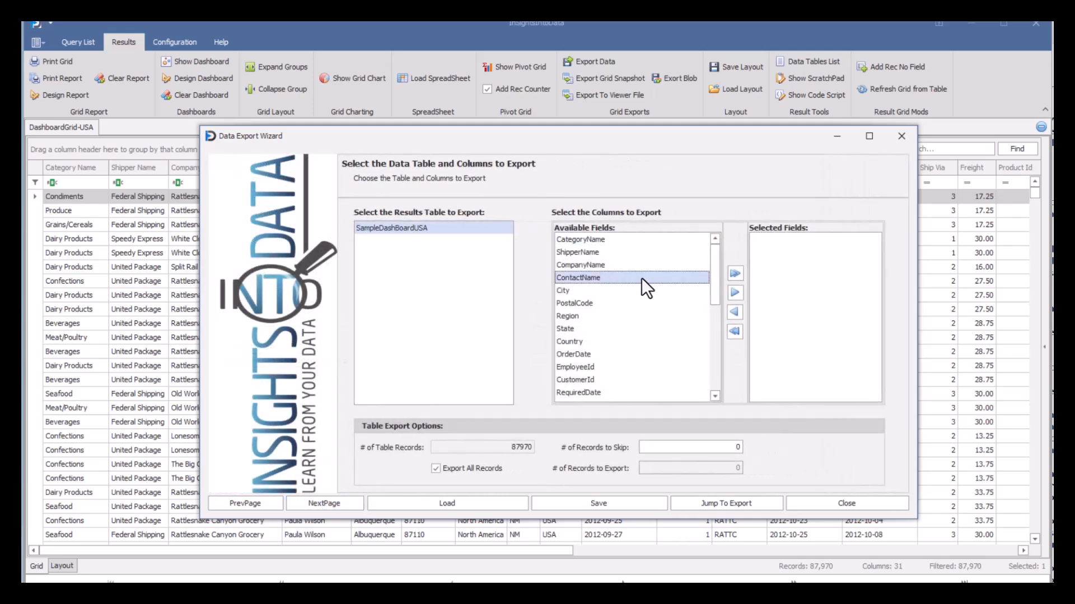
{"action": "left_click", "coordinate": [737, 289]}
{"action": "left_click", "coordinate": [736, 289]}
{"action": "left_click", "coordinate": [736, 289]}
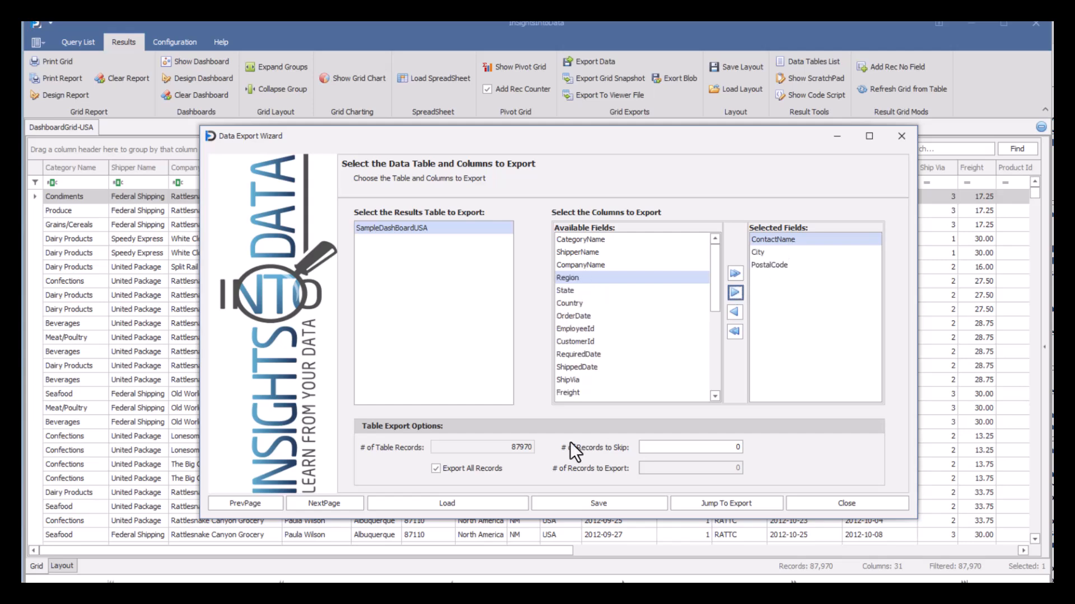
Look through the export wizard's data format, headers and footers, CSV options and execution pages, and close it without exporting
{"action": "left_click", "coordinate": [339, 503]}
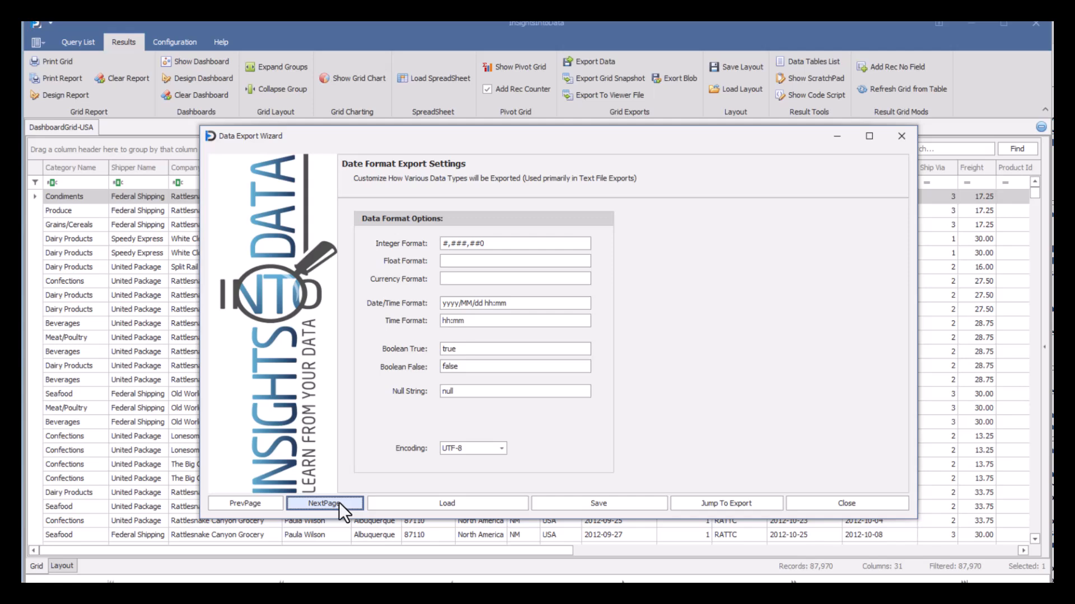
{"action": "left_click", "coordinate": [338, 502]}
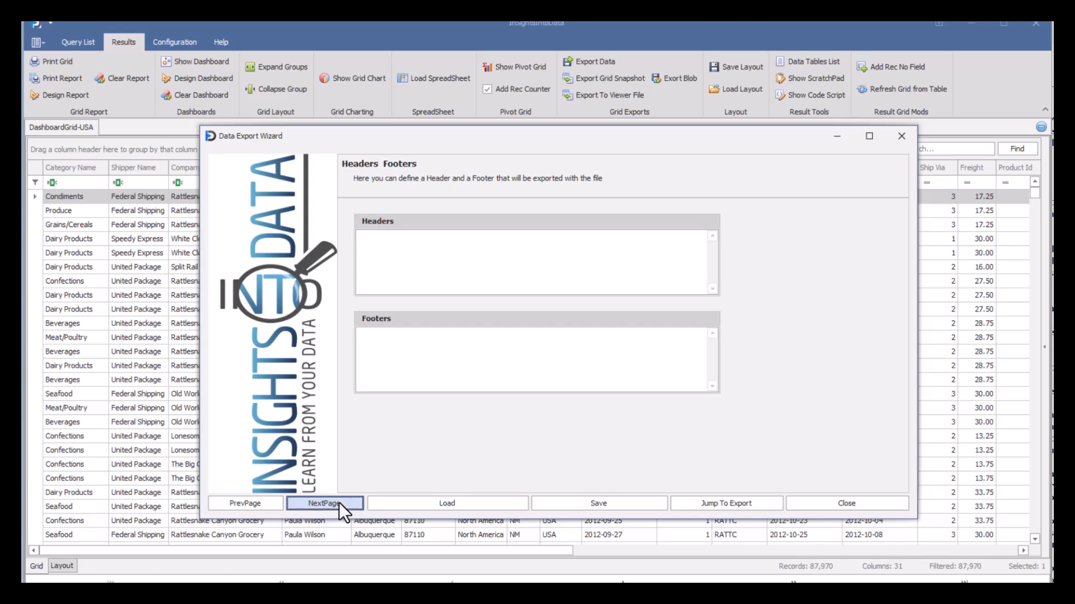
{"action": "left_click", "coordinate": [339, 502]}
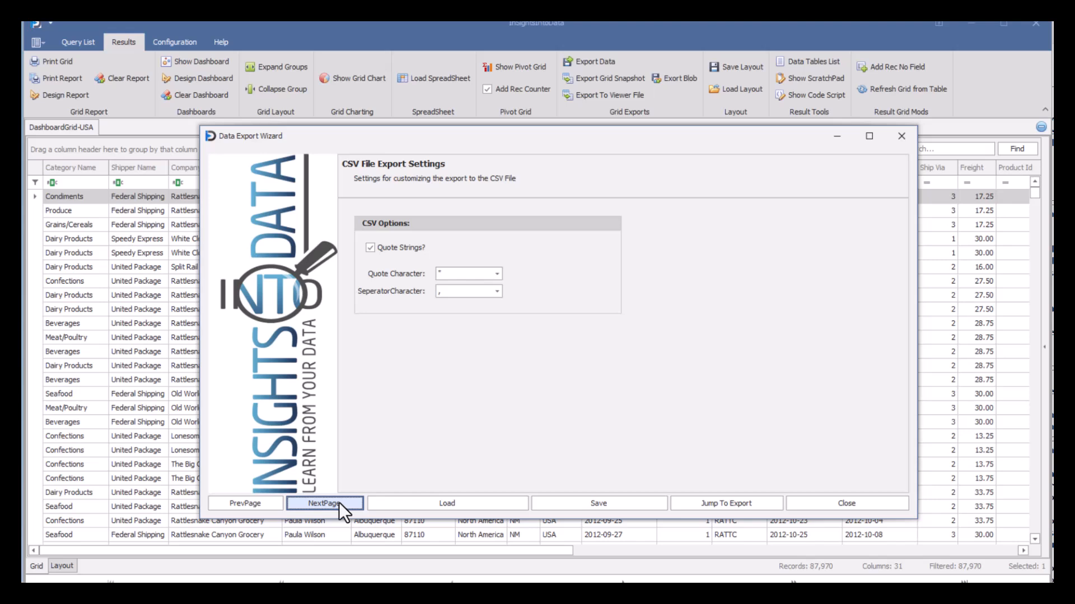
{"action": "left_click", "coordinate": [339, 502]}
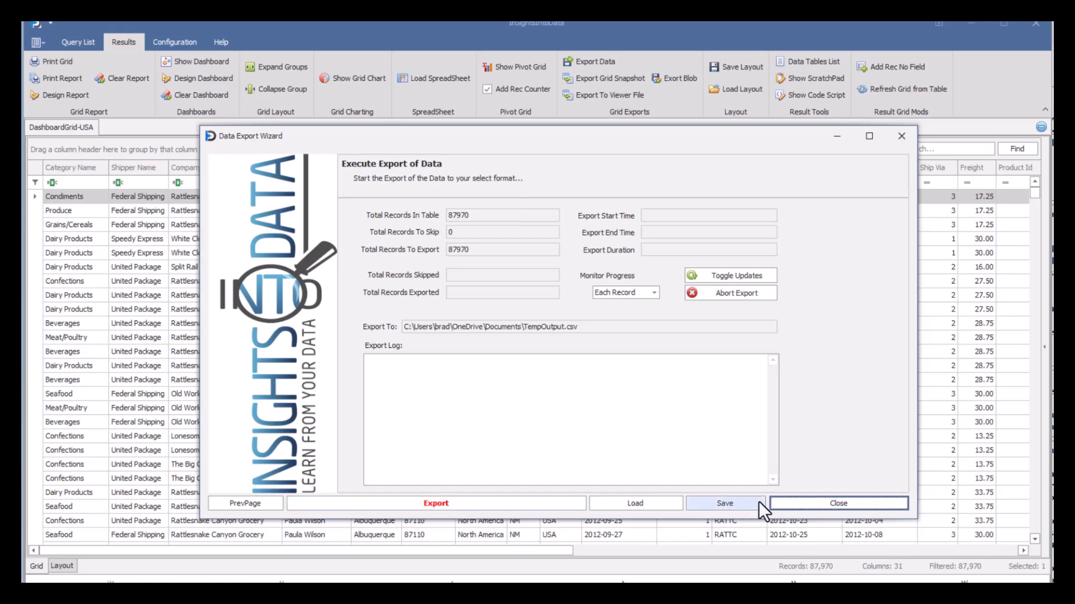
{"action": "left_click", "coordinate": [793, 503]}
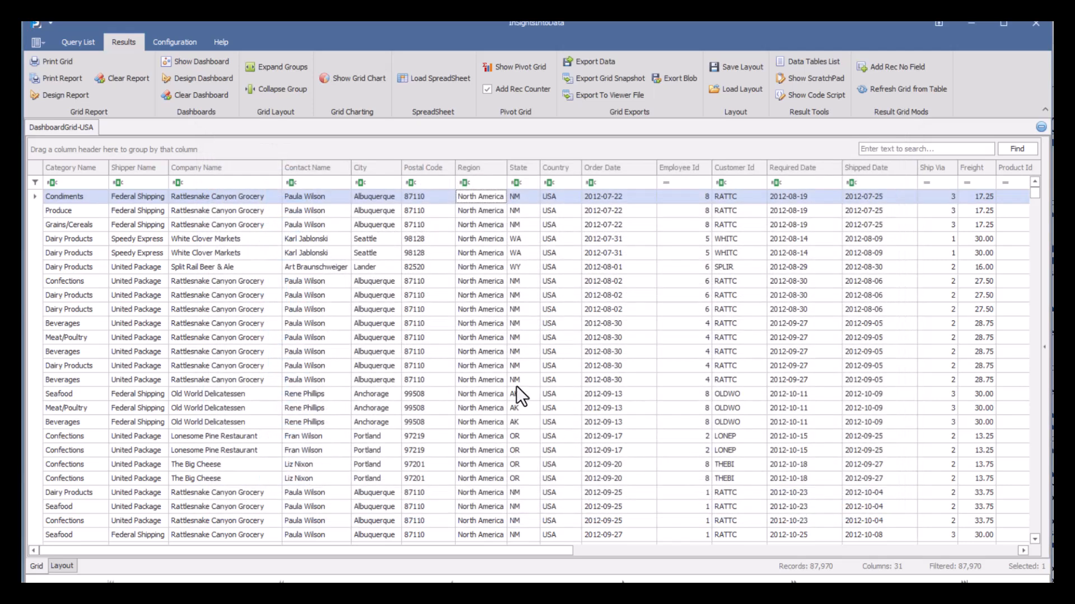